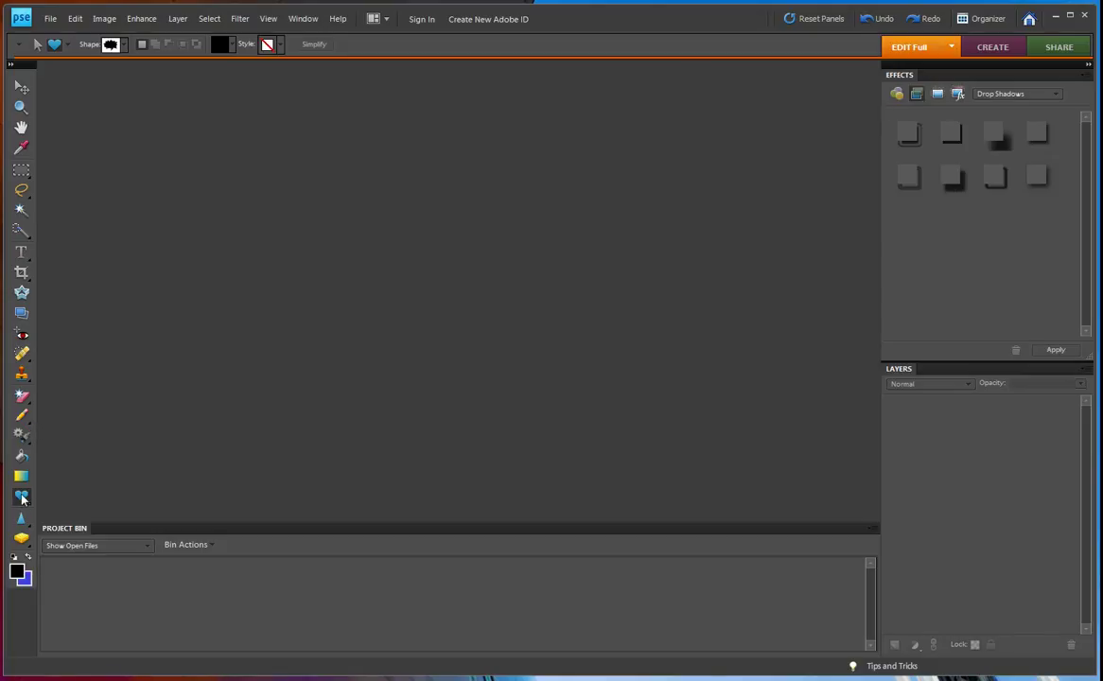
Step: Switch from the brush tools to the Custom Shape Tool and show its speech-bubble shapes
{"action": "left_click", "coordinate": [24, 420]}
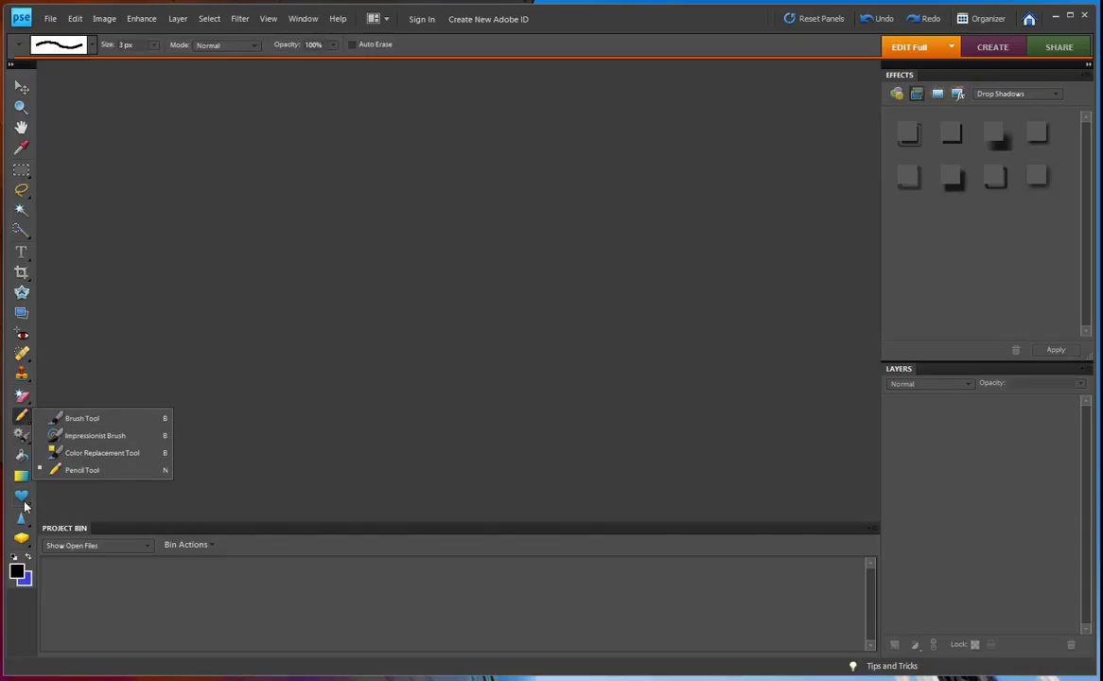
{"action": "left_click", "coordinate": [151, 502]}
{"action": "left_click", "coordinate": [22, 499]}
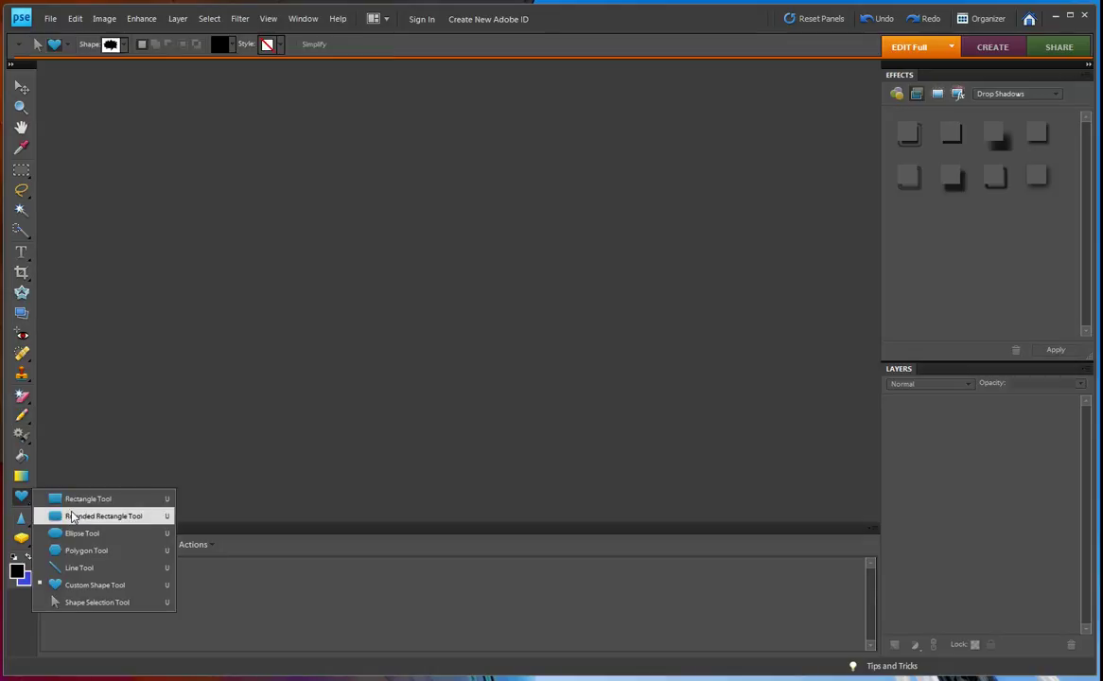
{"action": "left_click", "coordinate": [106, 587]}
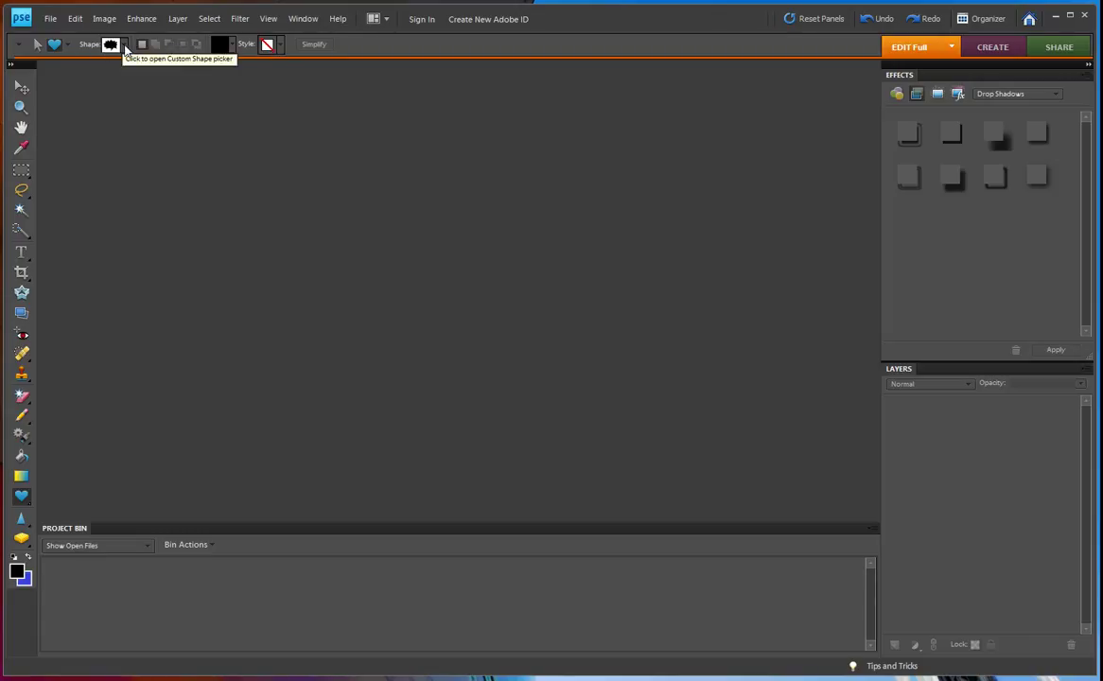
{"action": "left_click", "coordinate": [123, 46]}
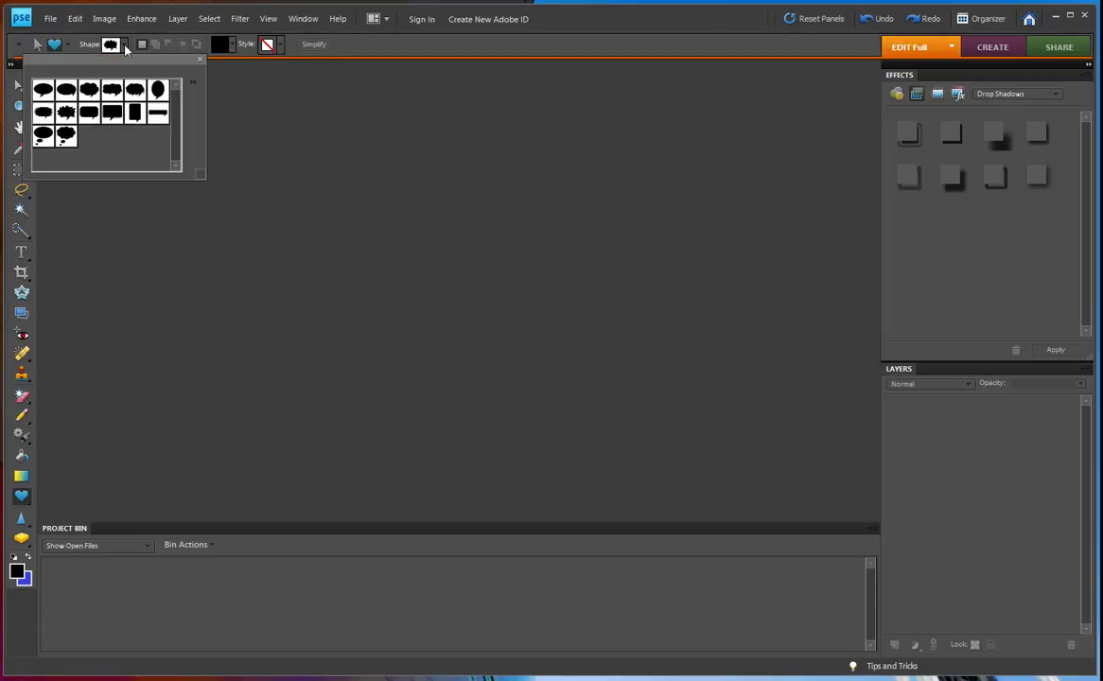
{"action": "left_click", "coordinate": [192, 87]}
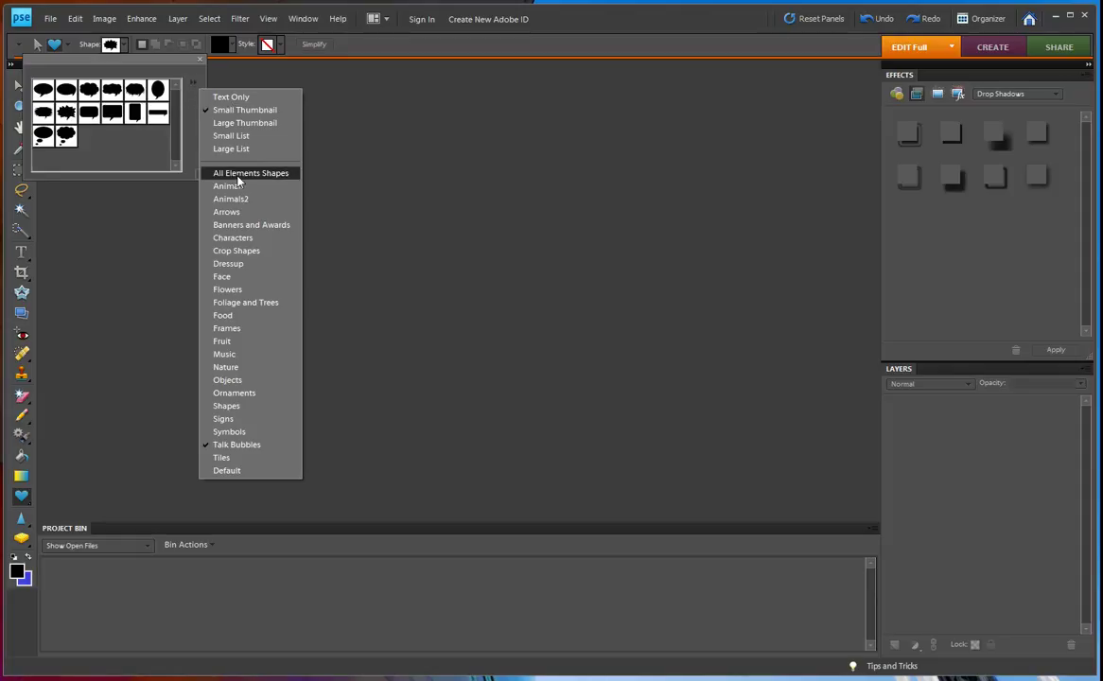
{"action": "left_click", "coordinate": [236, 174]}
{"action": "mouse_move", "coordinate": [176, 91]}
{"action": "left_mouse_down"}
{"action": "mouse_move", "coordinate": [177, 139]}
{"action": "mouse_move", "coordinate": [180, 90]}
{"action": "left_mouse_up"}
{"action": "left_click", "coordinate": [193, 82]}
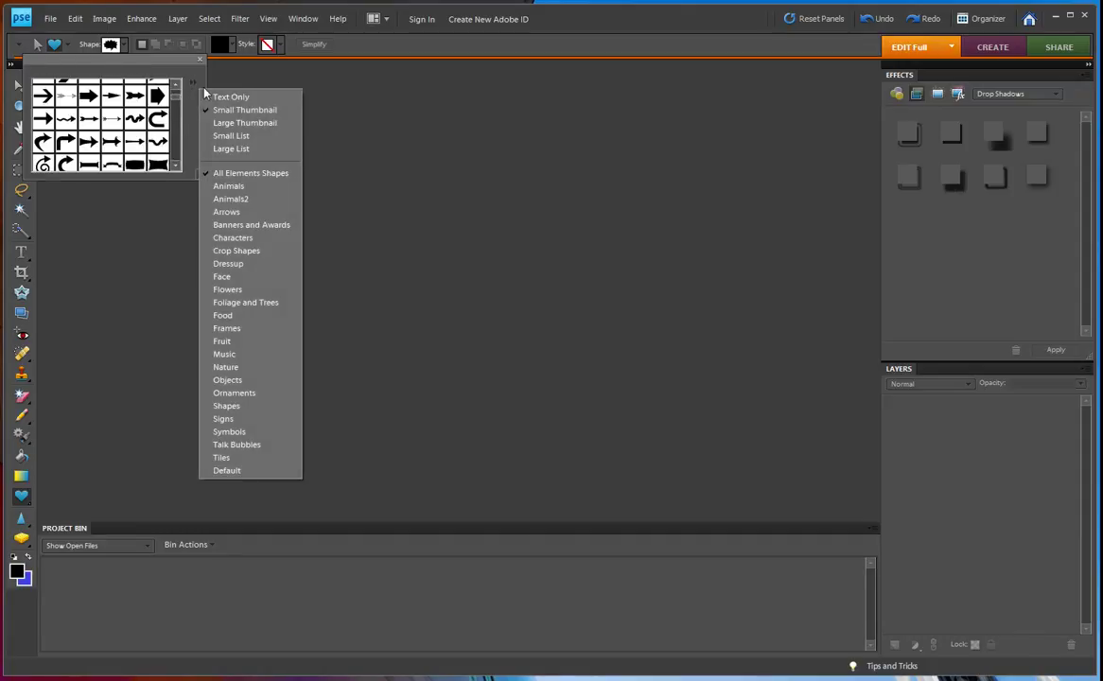
{"action": "left_click", "coordinate": [246, 226]}
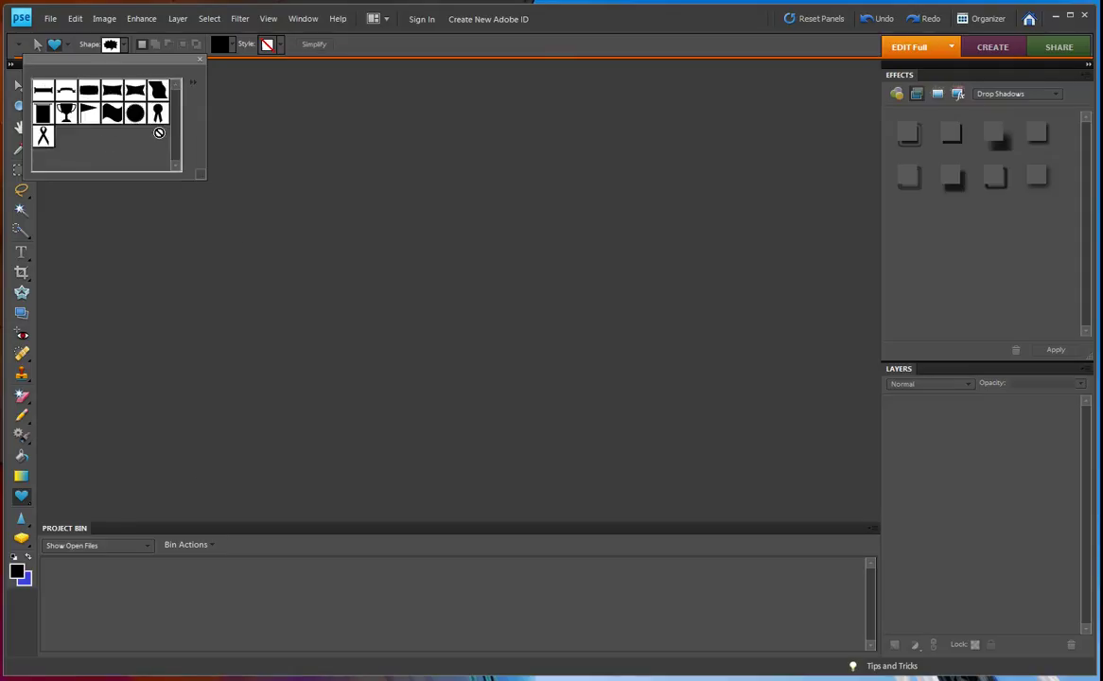
{"action": "left_click", "coordinate": [193, 82]}
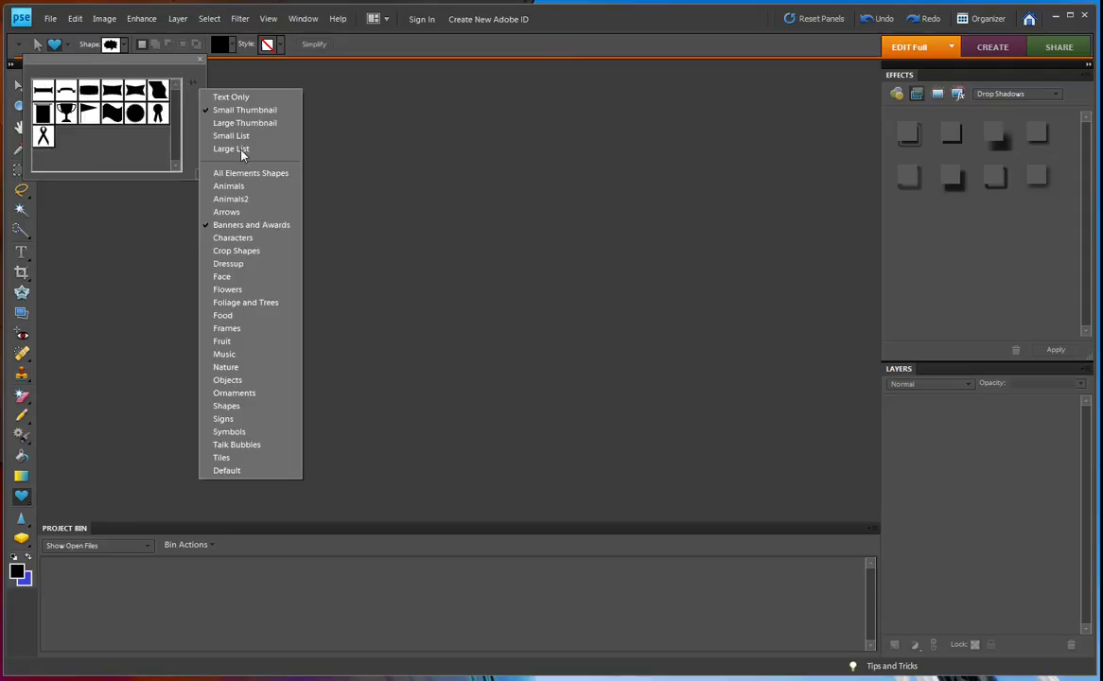
{"action": "left_click", "coordinate": [219, 290]}
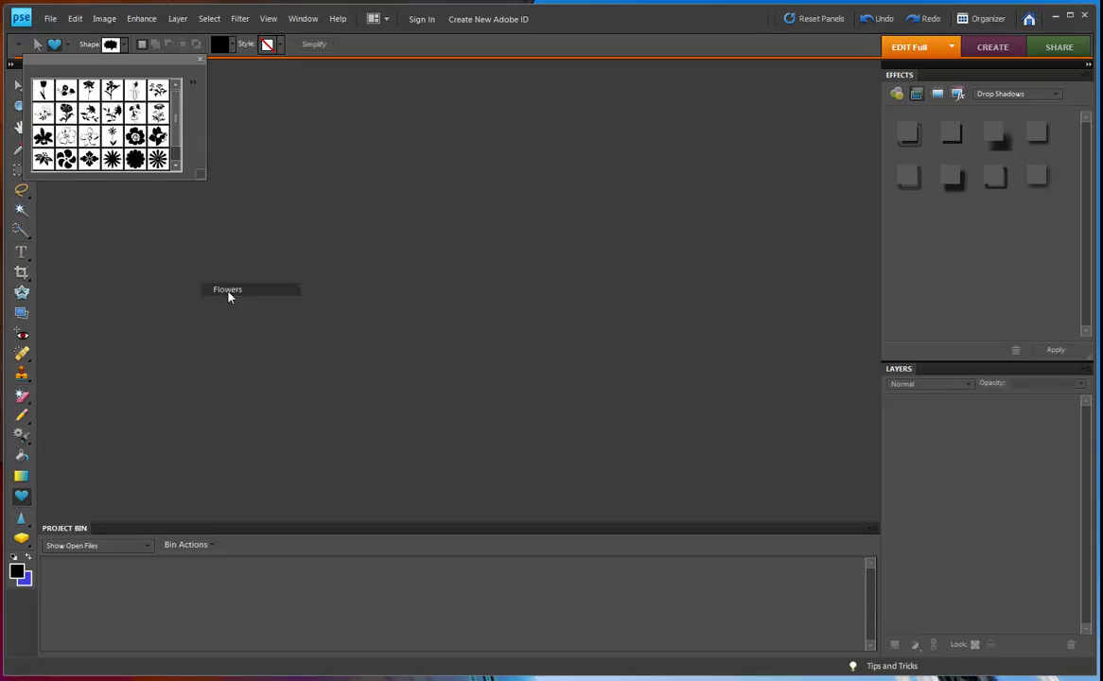
{"action": "left_click", "coordinate": [195, 84]}
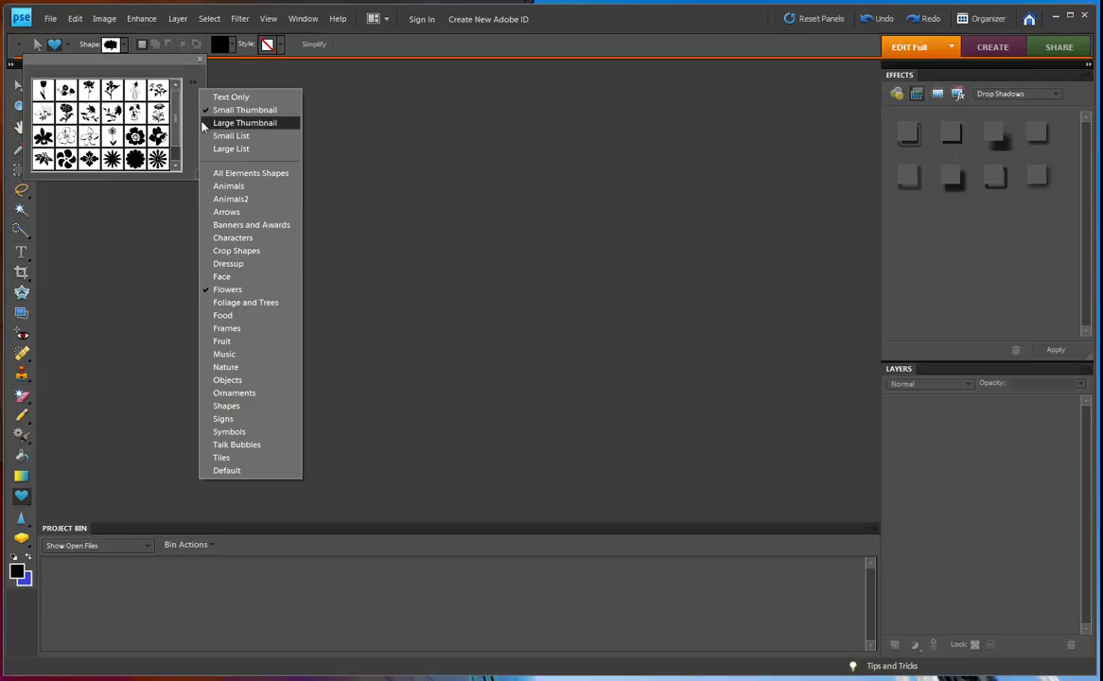
{"action": "left_click", "coordinate": [223, 447]}
{"action": "left_click", "coordinate": [200, 59]}
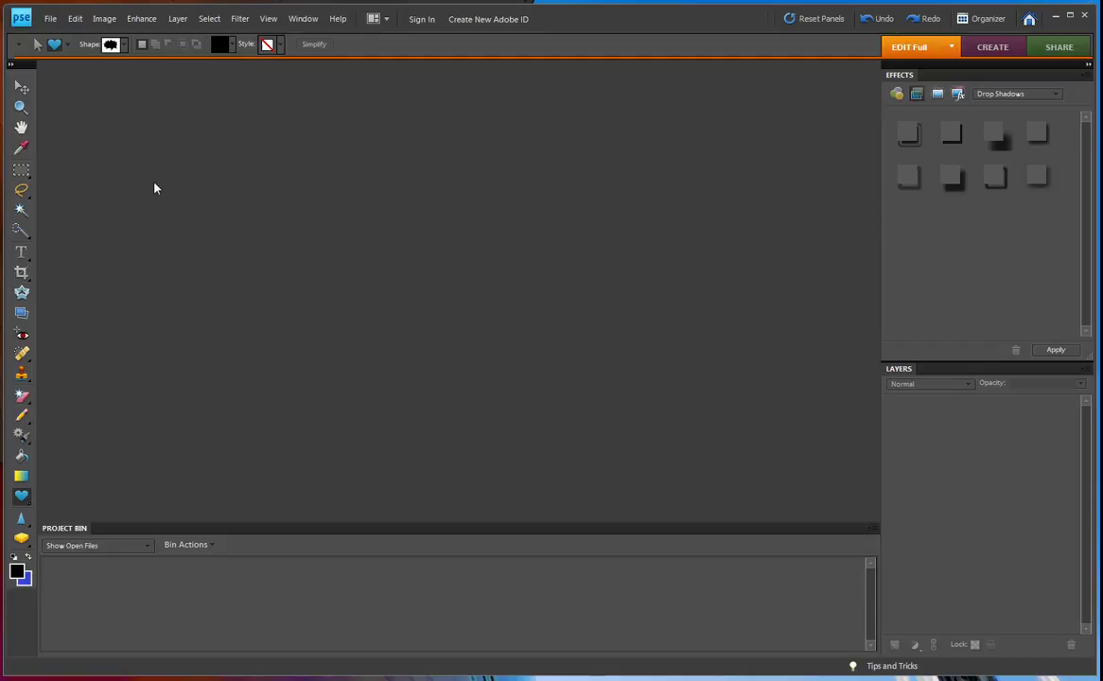
Step: Create a 6 × 6 inch, 300 ppi blank file with a transparent background
{"action": "left_click", "coordinate": [50, 26]}
{"action": "mouse_move", "coordinate": [78, 36]}
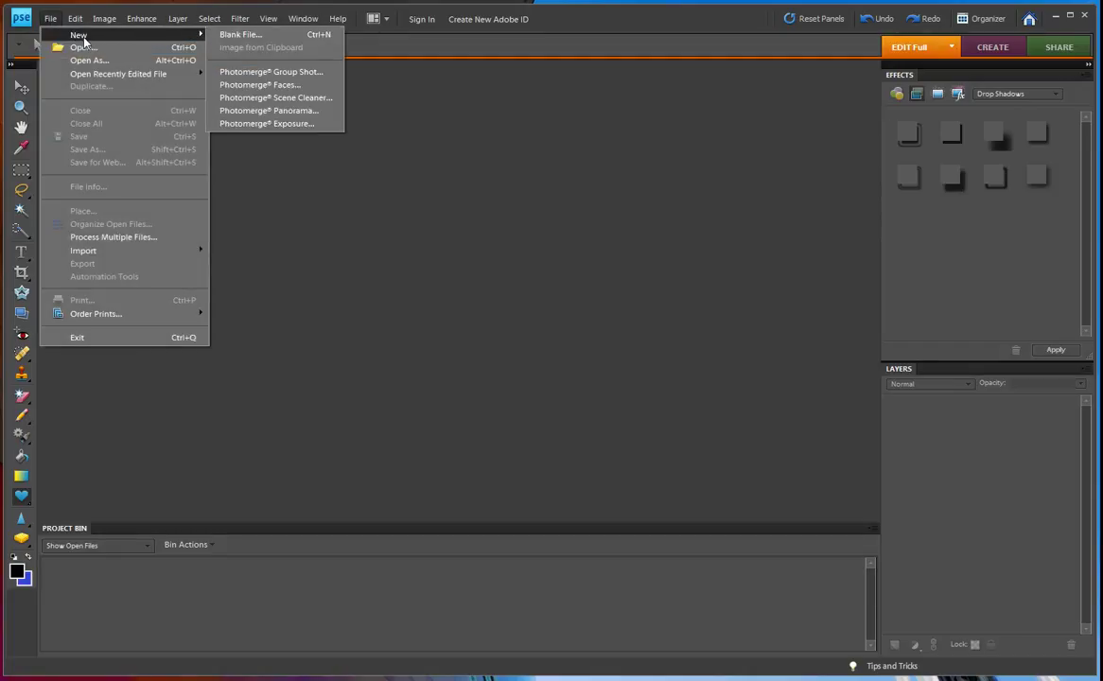
{"action": "left_click", "coordinate": [237, 35]}
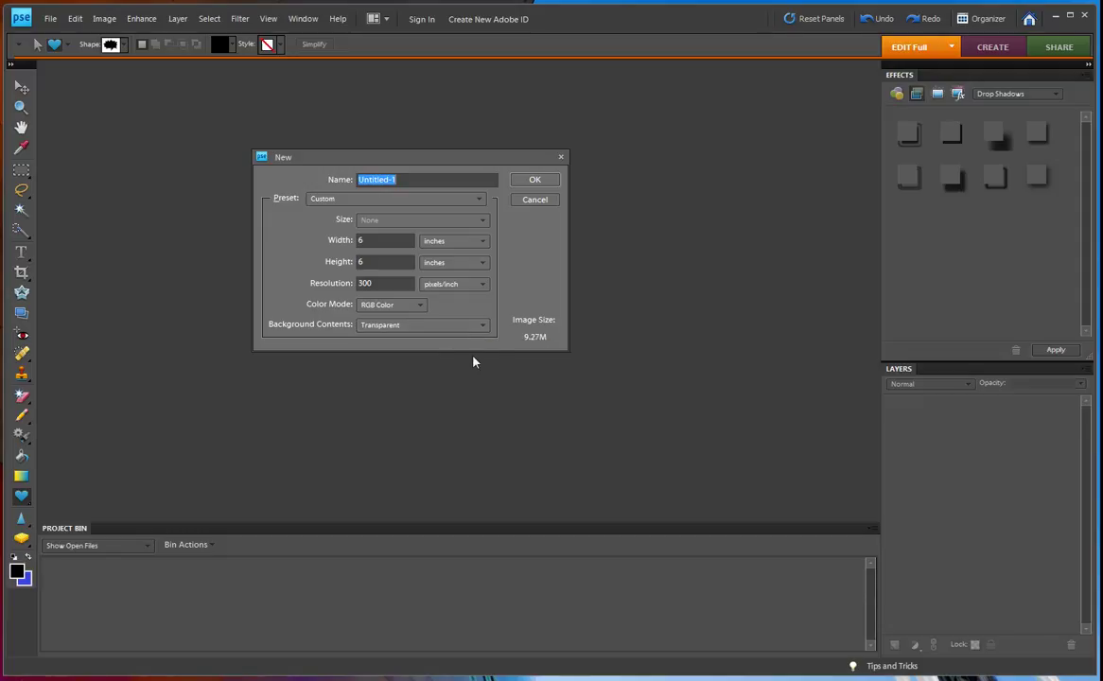
{"action": "left_click", "coordinate": [547, 179]}
{"action": "left_click_drag", "start_coordinate": [255, 78], "coordinate": [457, 128]}
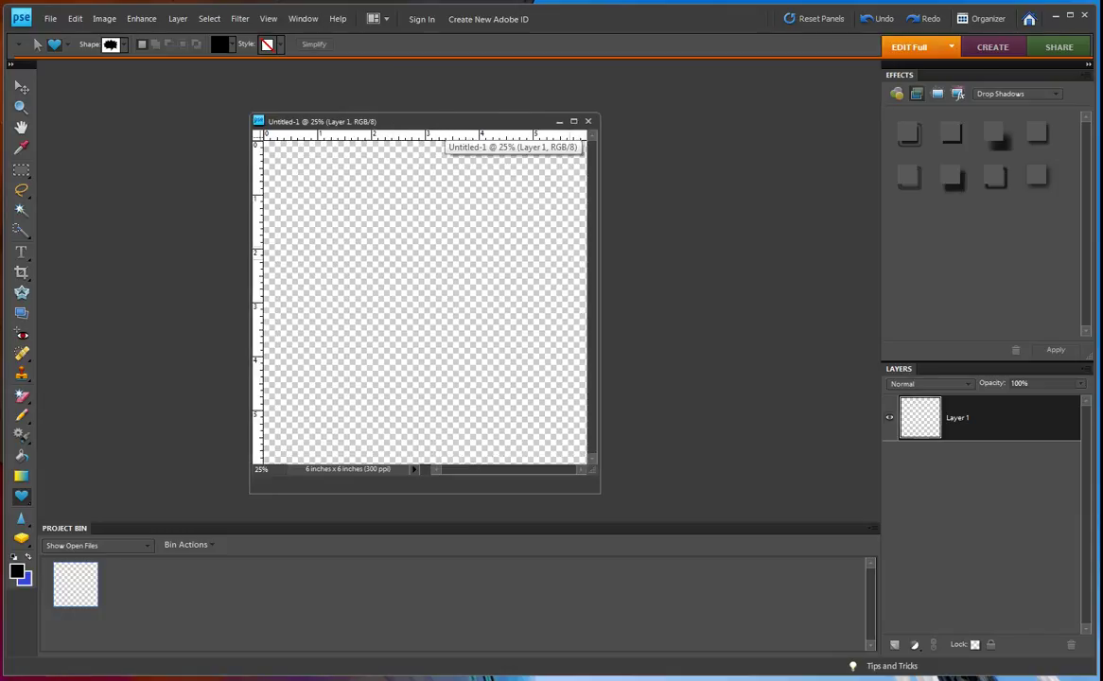
Step: Draw the oval speech-balloon custom shape across the centre of the canvas
{"action": "left_click_drag", "start_coordinate": [601, 288], "coordinate": [669, 290]}
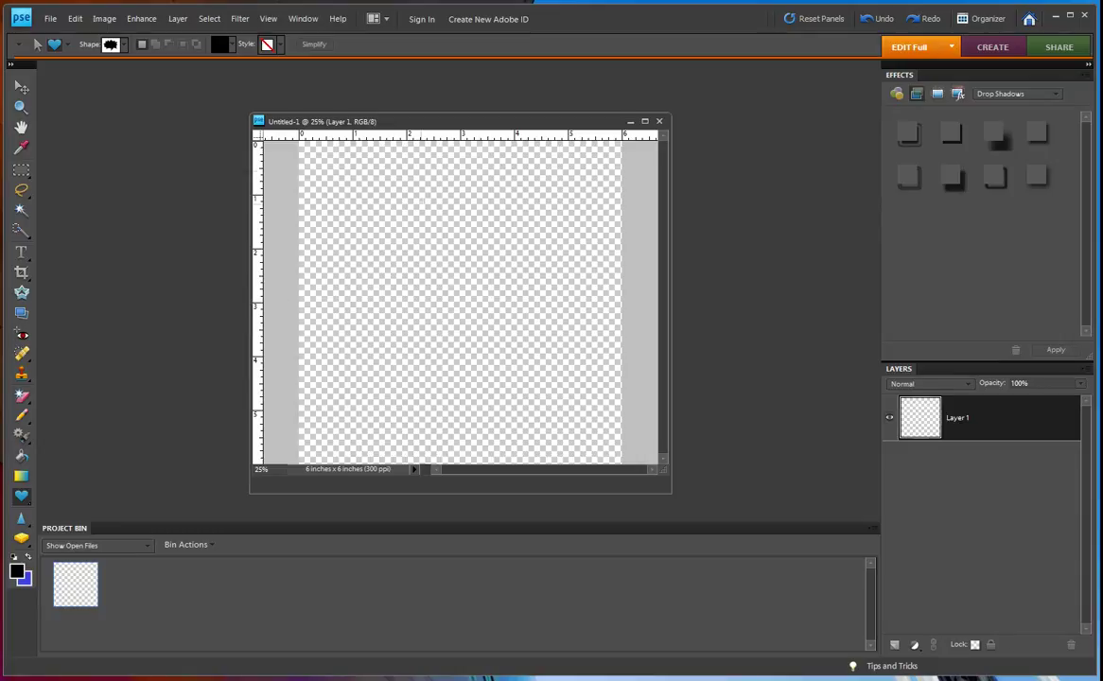
{"action": "left_click", "coordinate": [124, 44]}
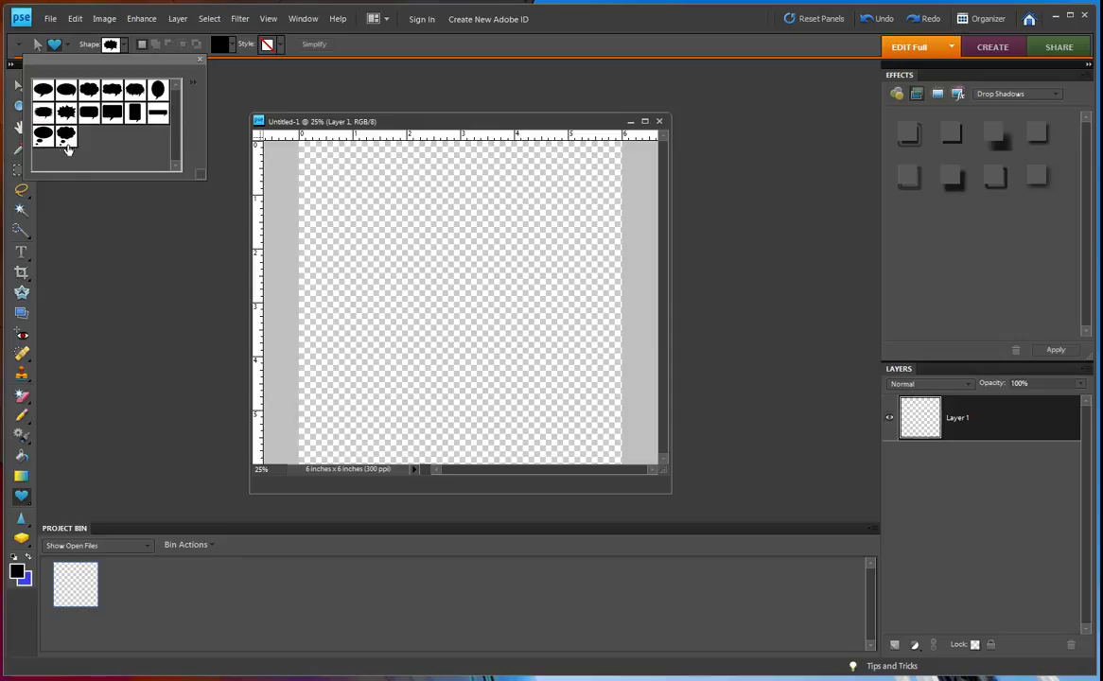
{"action": "left_click", "coordinate": [66, 90]}
{"action": "key", "text": "Escape"}
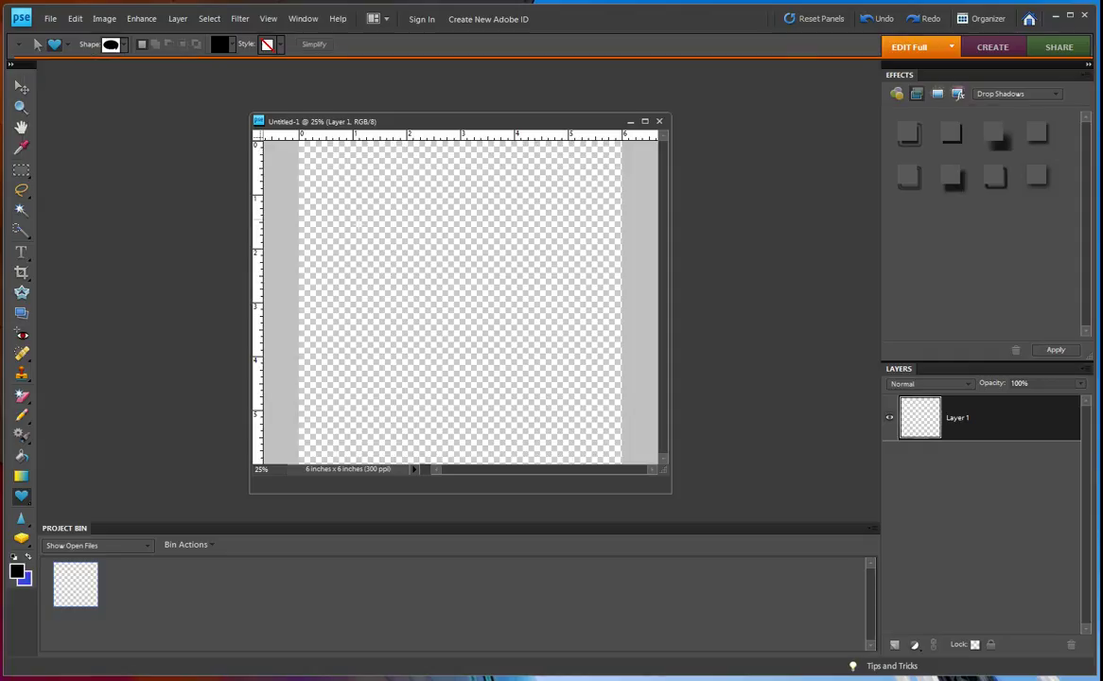
{"action": "left_click_drag", "start_coordinate": [354, 223], "coordinate": [574, 349]}
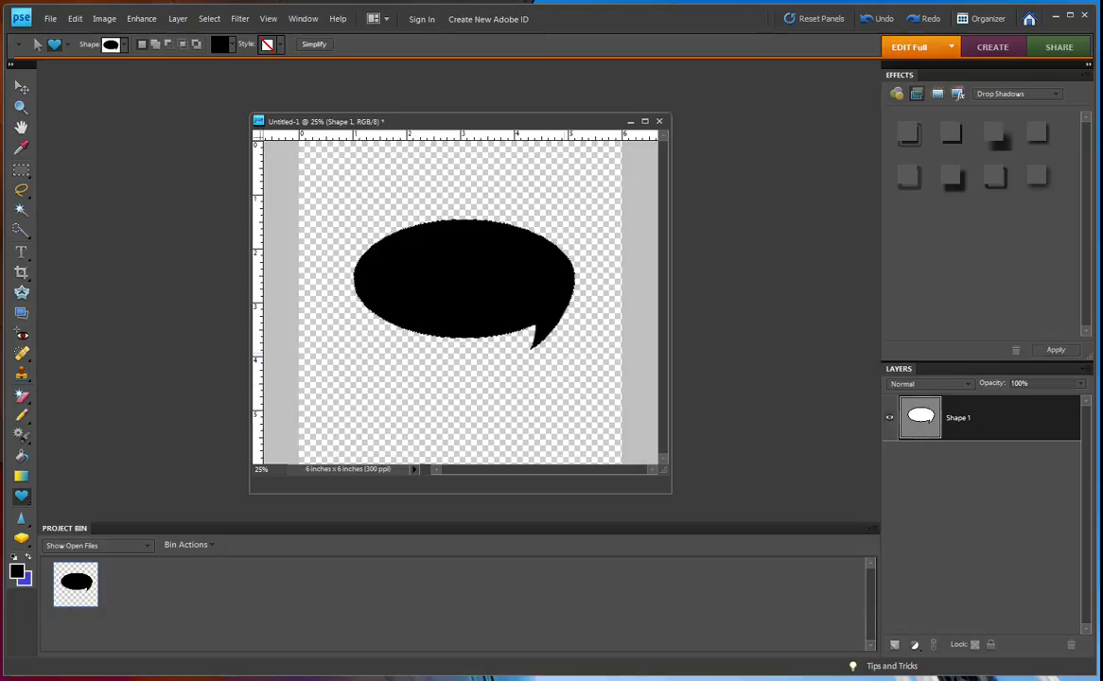
{"action": "left_click", "coordinate": [16, 571]}
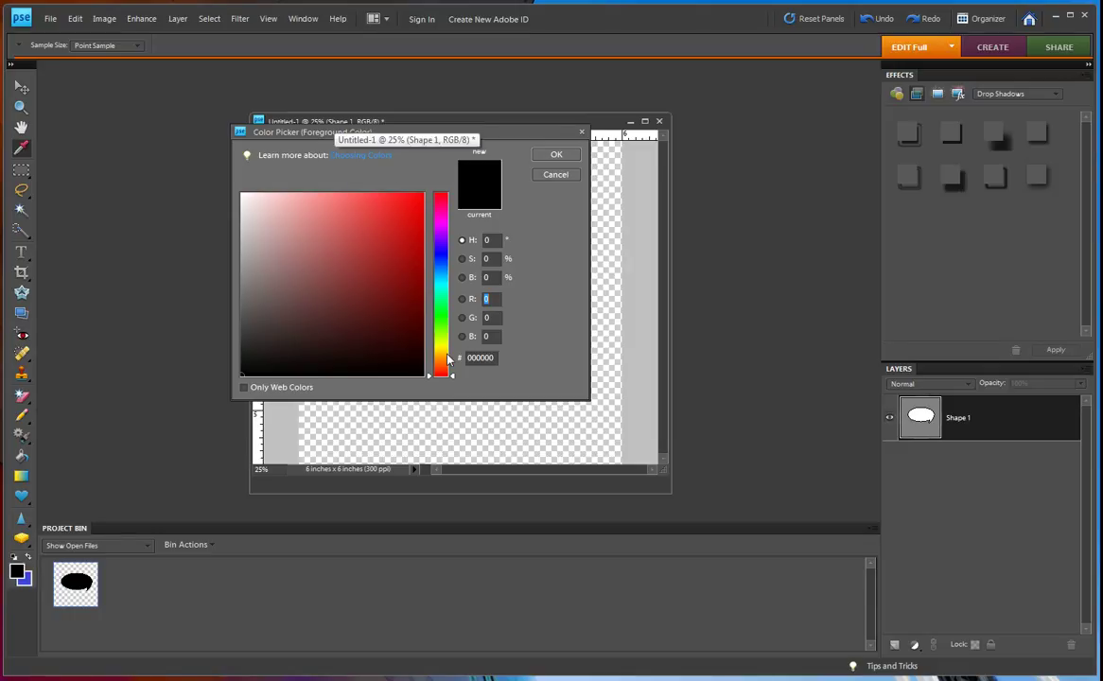
Step: Set the foreground to pale teal #a2f9ee and paint-bucket fill the speech bubble
{"action": "left_click", "coordinate": [446, 289]}
{"action": "left_click", "coordinate": [352, 241]}
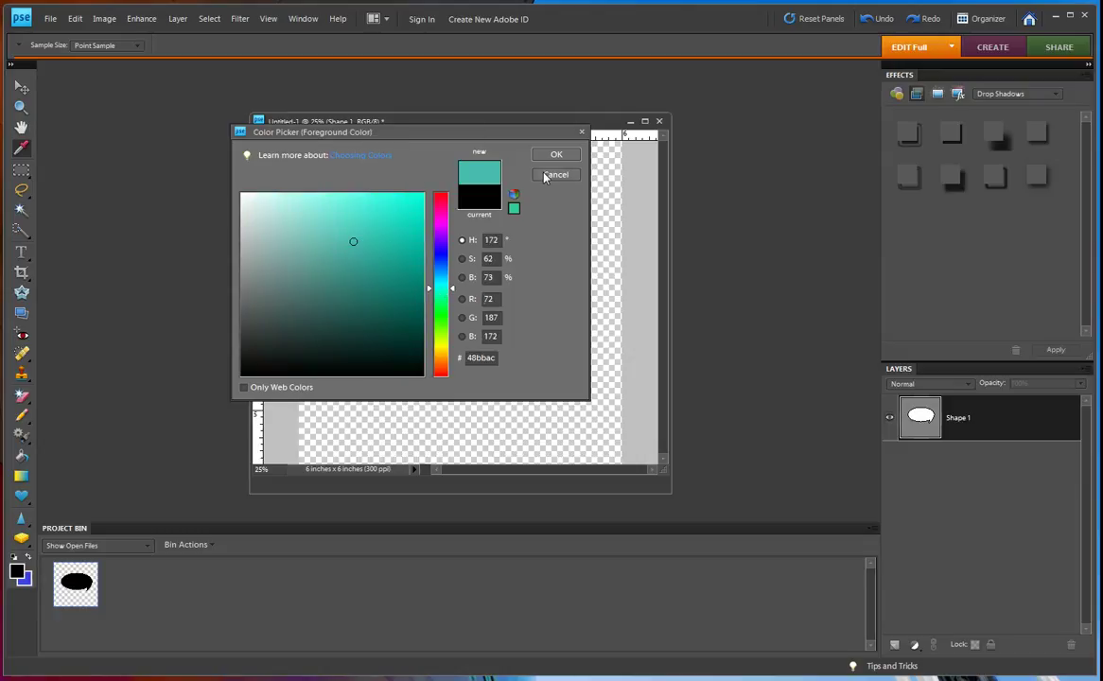
{"action": "left_click", "coordinate": [350, 197]}
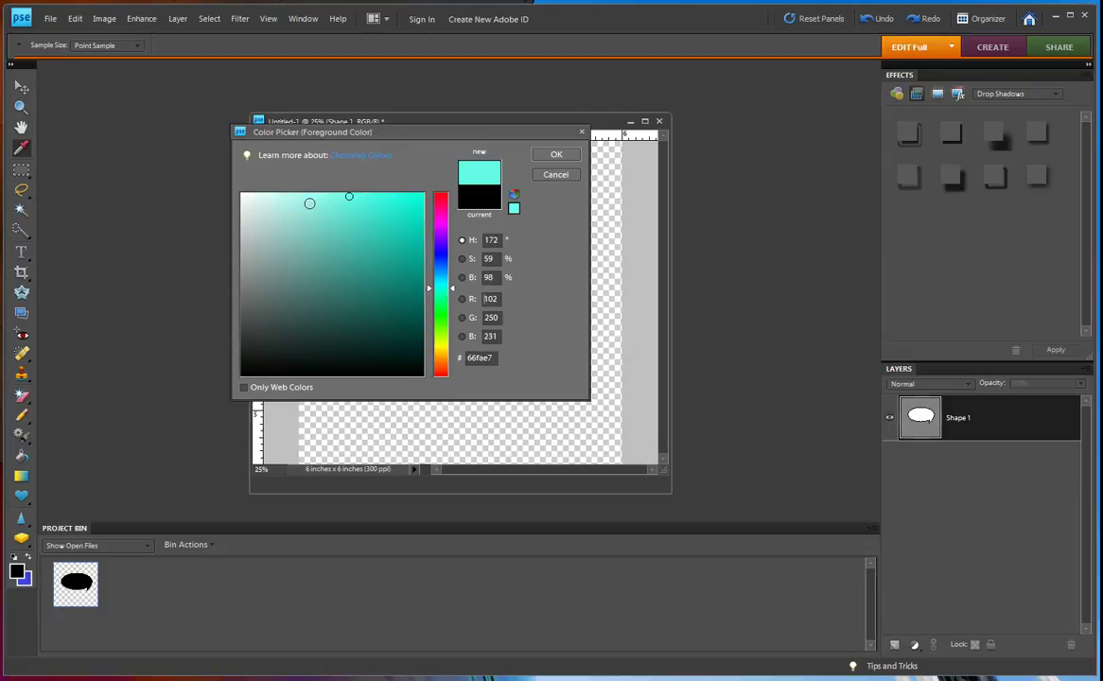
{"action": "left_click", "coordinate": [304, 197]}
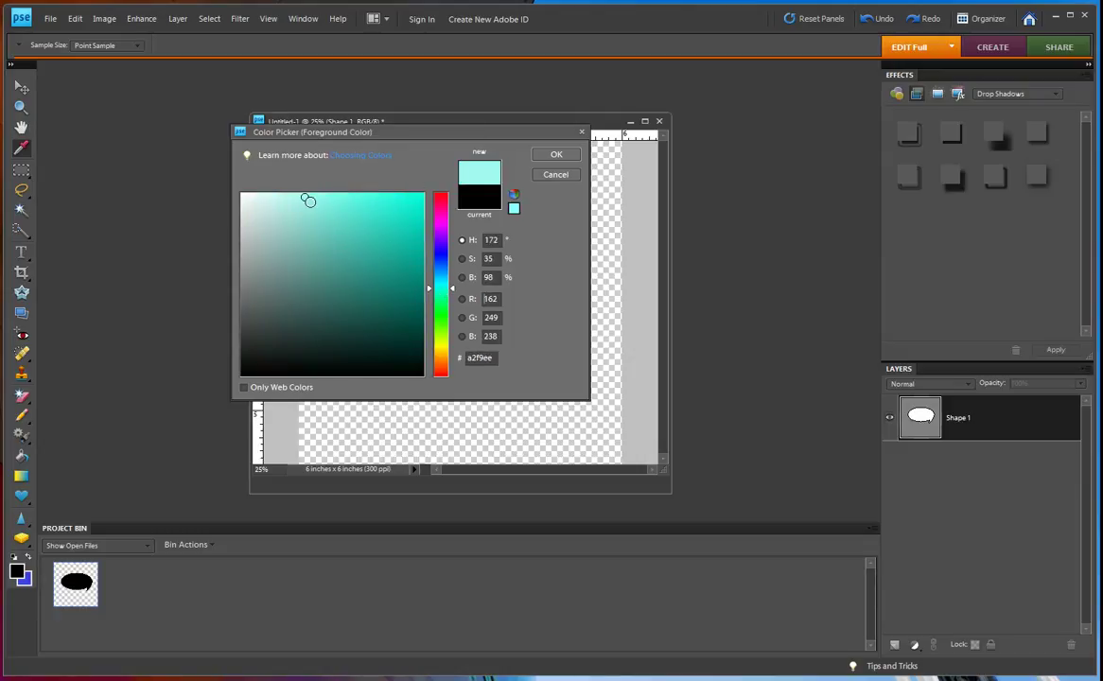
{"action": "left_click", "coordinate": [554, 155]}
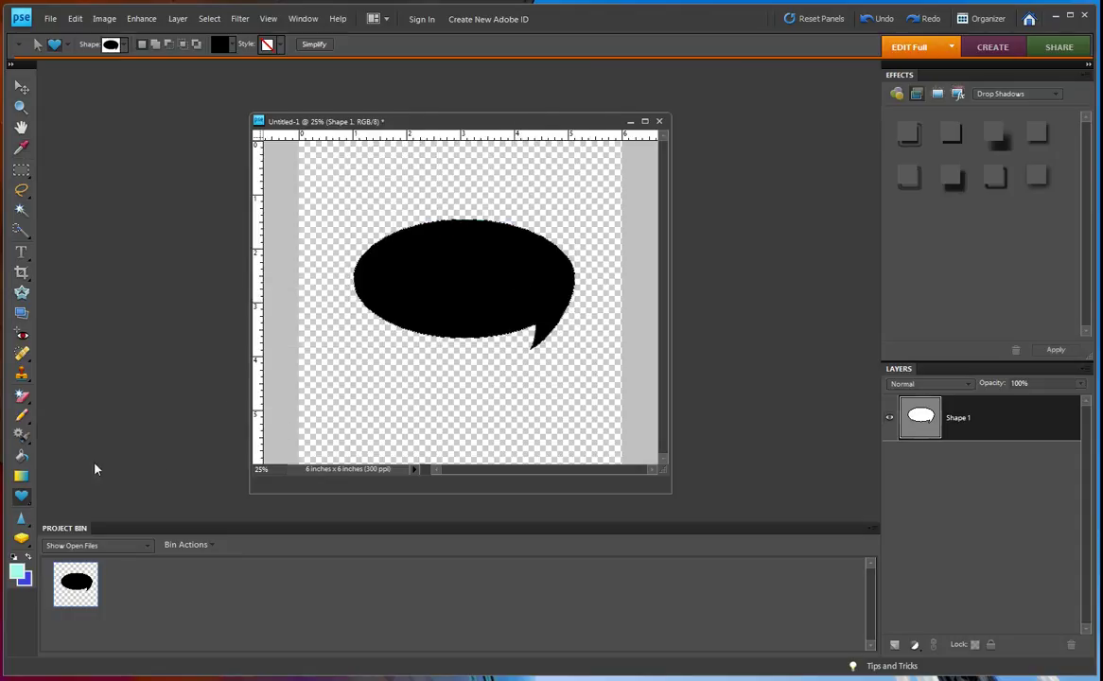
{"action": "left_click", "coordinate": [22, 458]}
{"action": "left_click", "coordinate": [420, 282]}
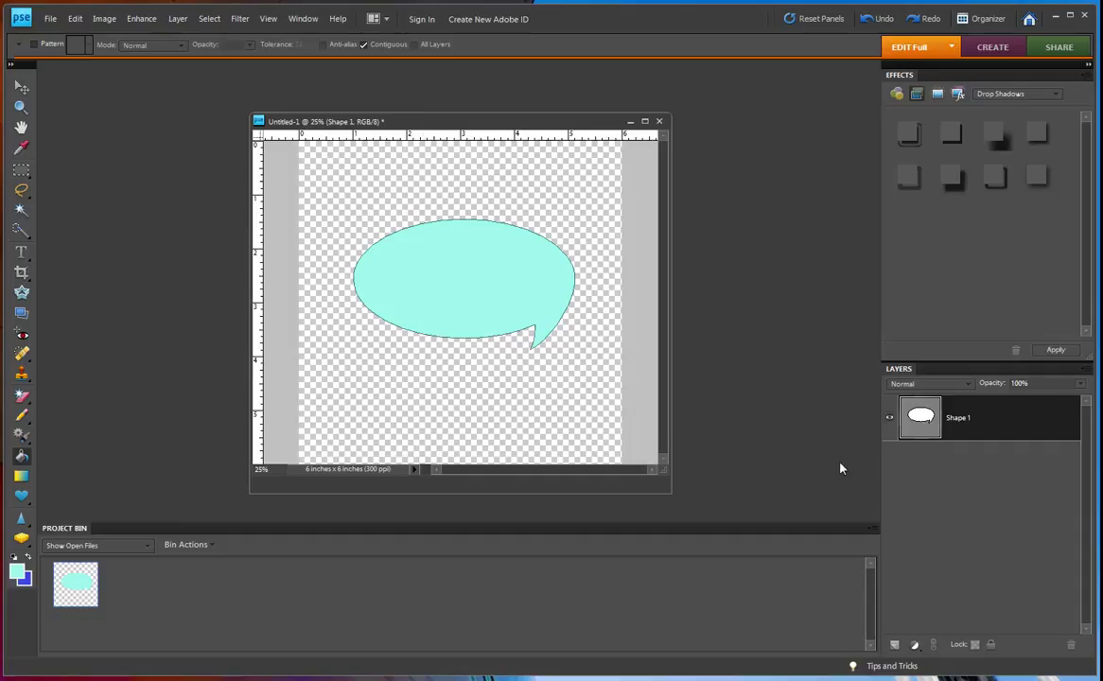
Step: Add black 'Hello!' text inside the bubble, centre it, and commit it
{"action": "left_click", "coordinate": [21, 253]}
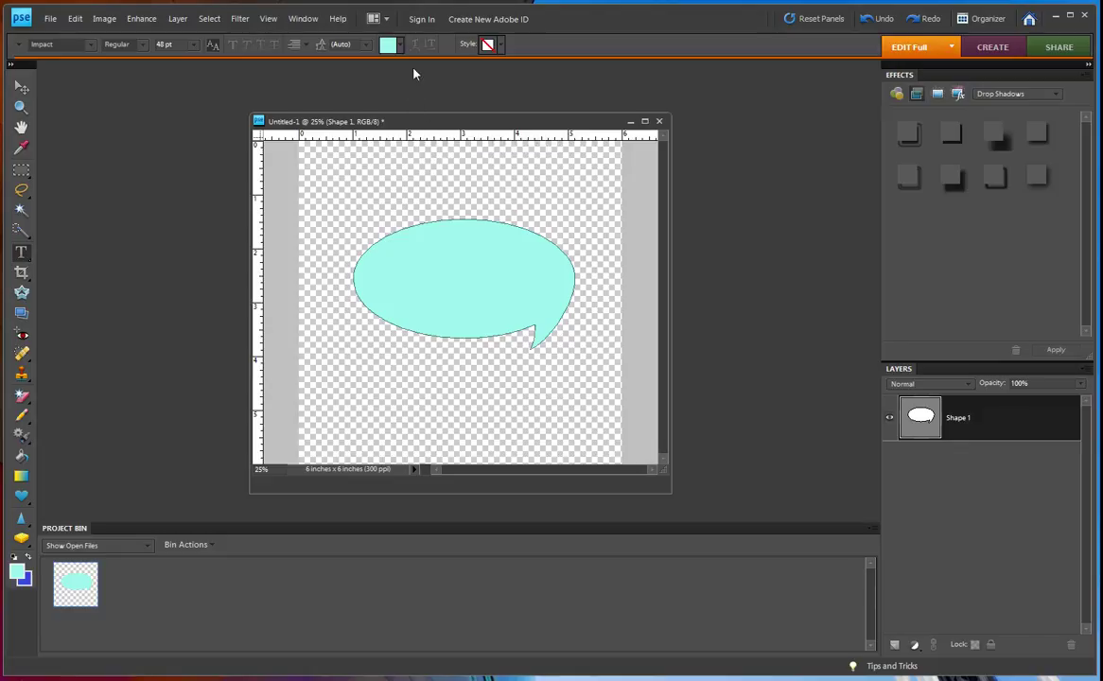
{"action": "left_click", "coordinate": [398, 45]}
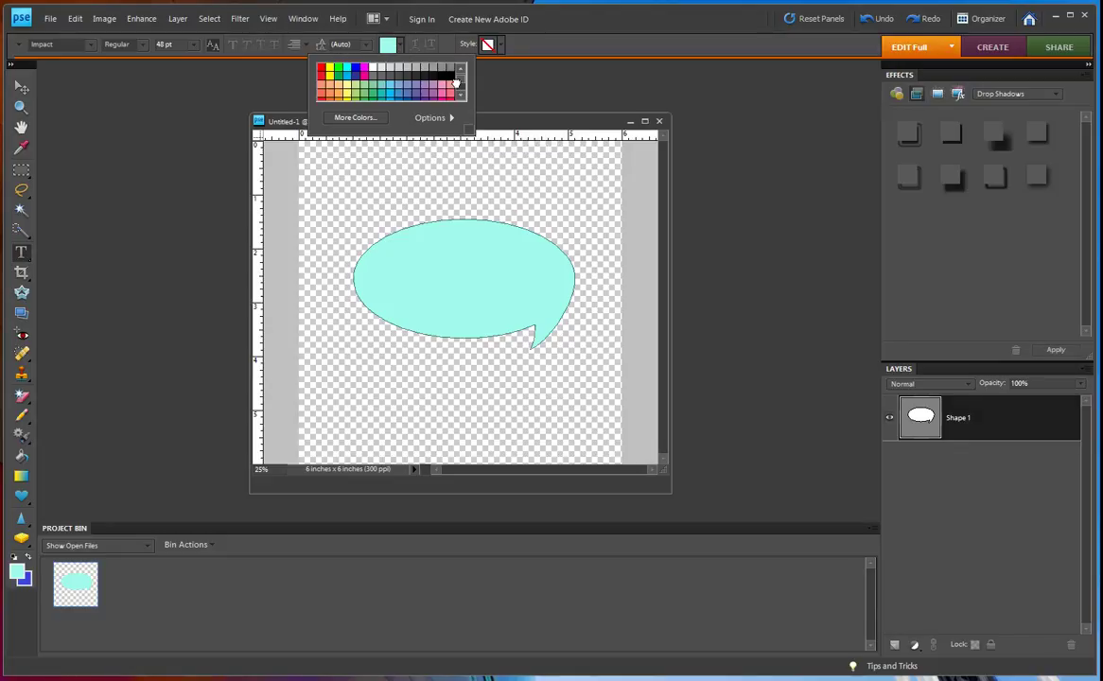
{"action": "left_click", "coordinate": [452, 79]}
{"action": "left_click", "coordinate": [405, 257]}
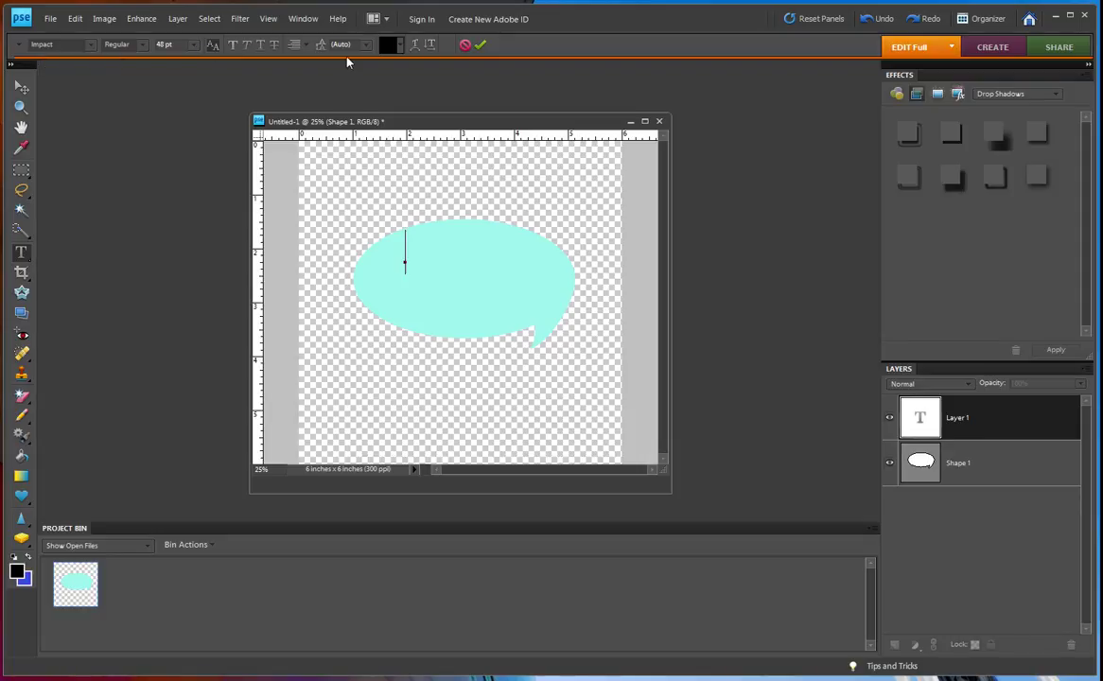
{"action": "type", "text": "Hello!"}
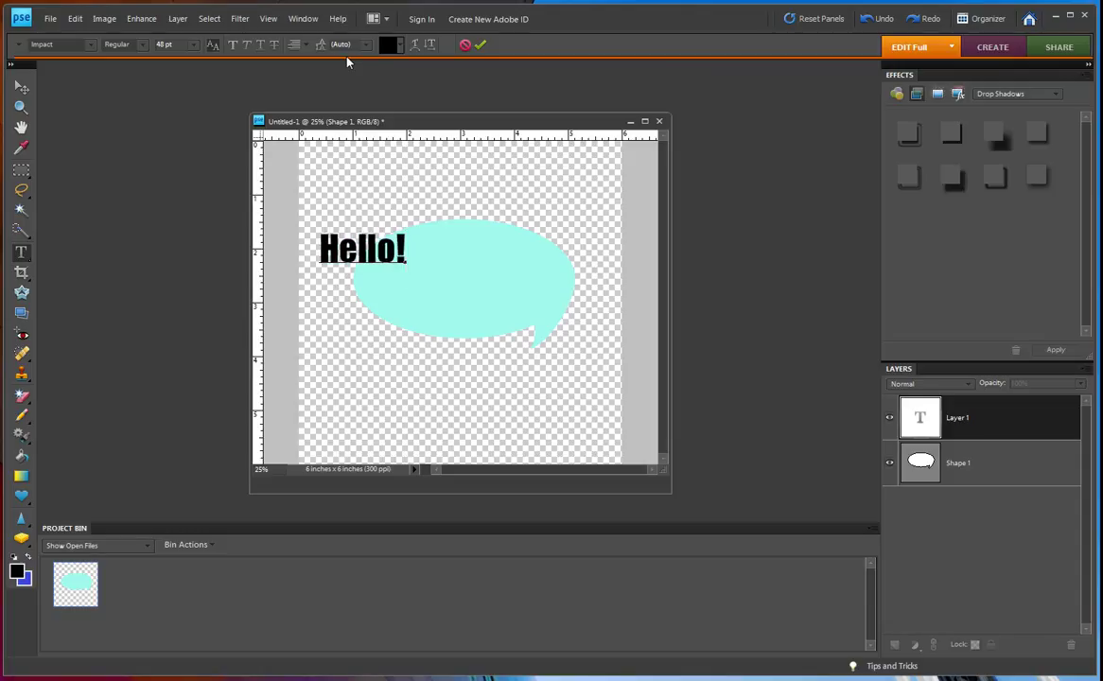
{"action": "left_click_drag", "start_coordinate": [381, 295], "coordinate": [475, 323]}
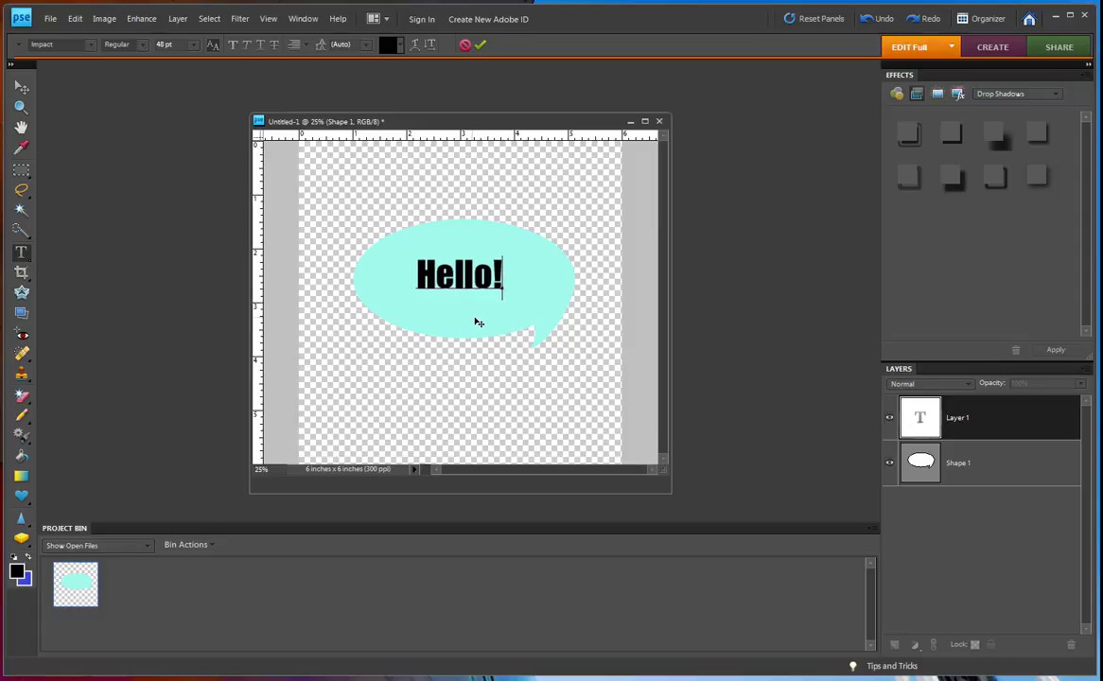
{"action": "key", "text": "ctrl+Return"}
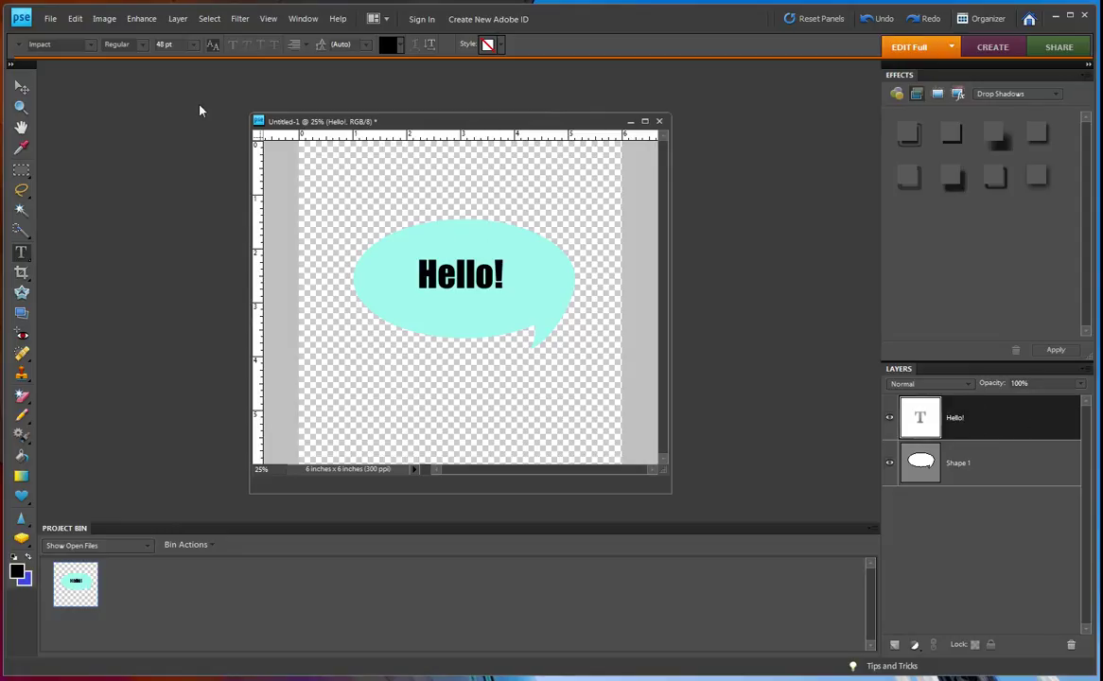
Step: Save the design as the layered Photoshop file 'Talk Bubble.psd'
{"action": "left_click", "coordinate": [50, 19]}
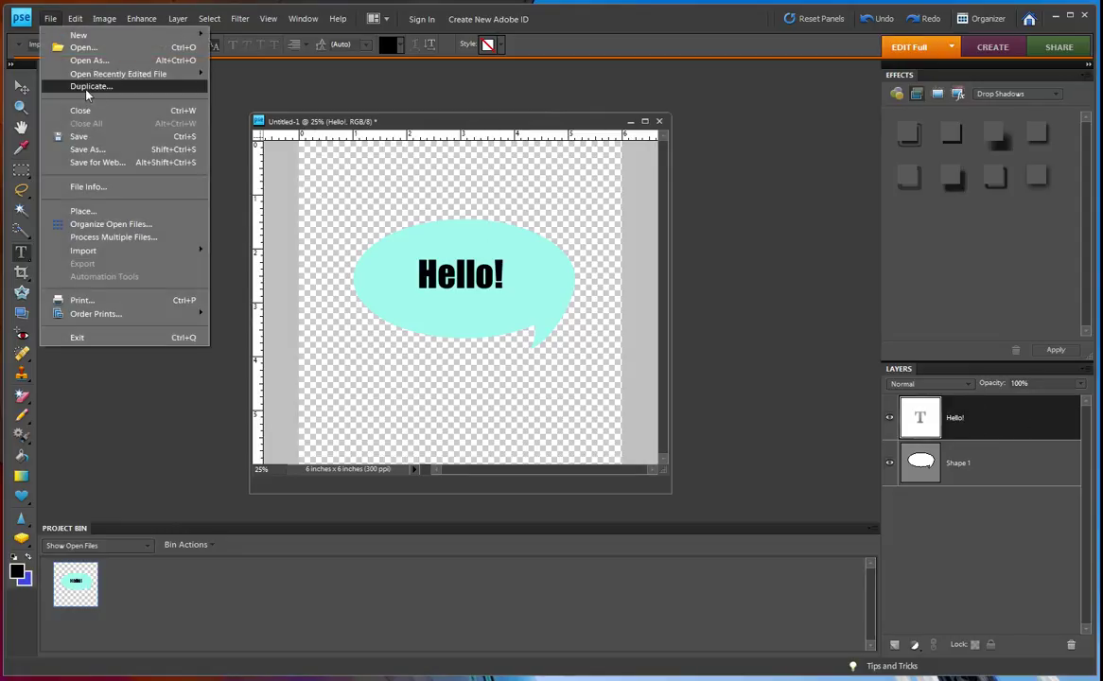
{"action": "left_click", "coordinate": [94, 151]}
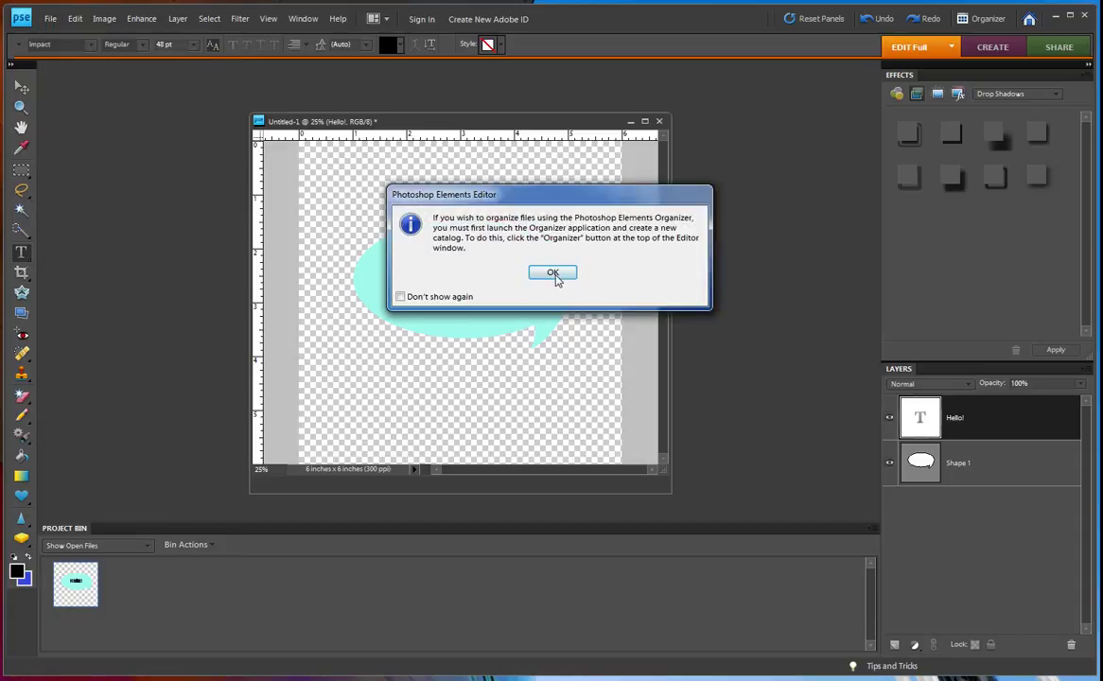
{"action": "left_click", "coordinate": [553, 273]}
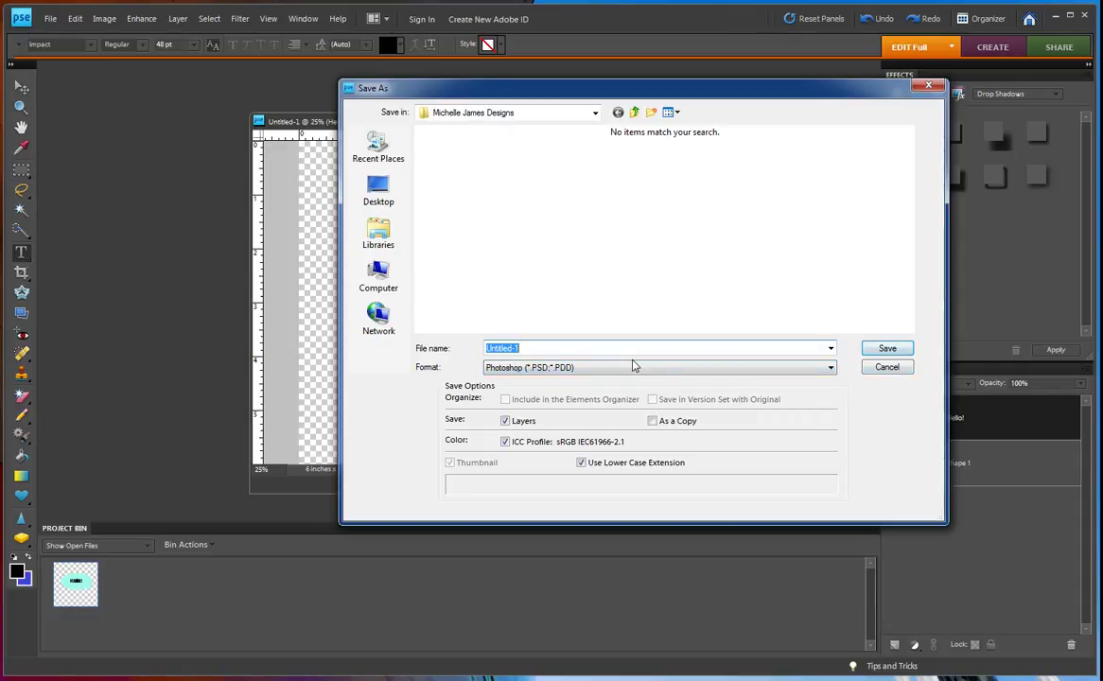
{"action": "type", "text": "Talk Bub"}
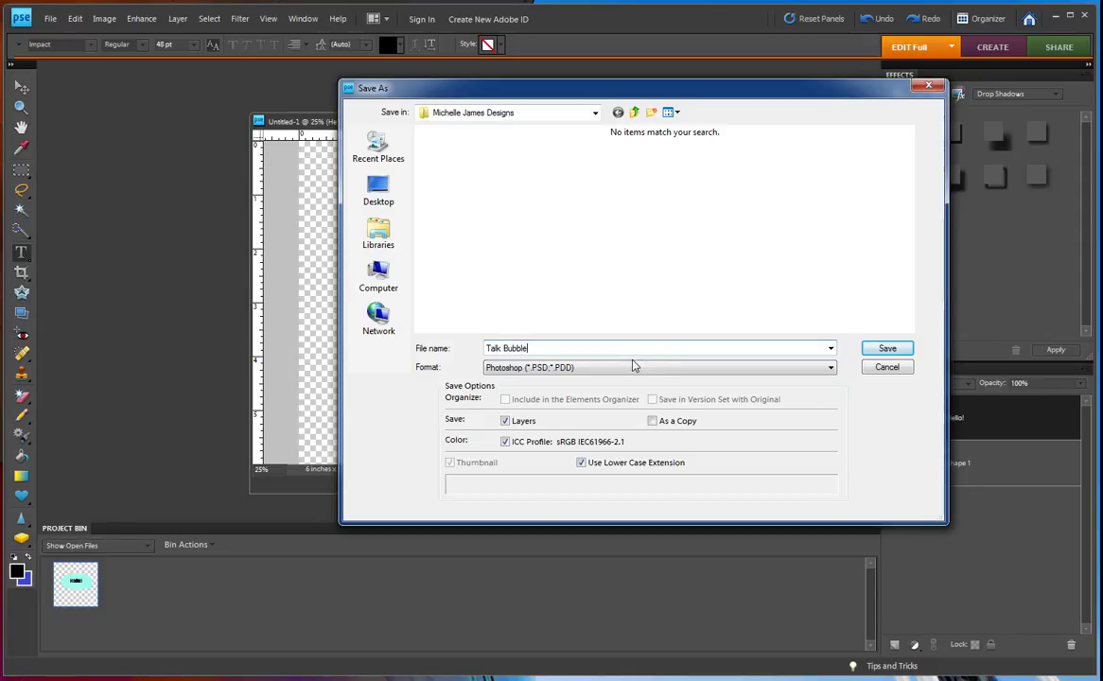
{"action": "type", "text": "ble"}
{"action": "left_click", "coordinate": [875, 349]}
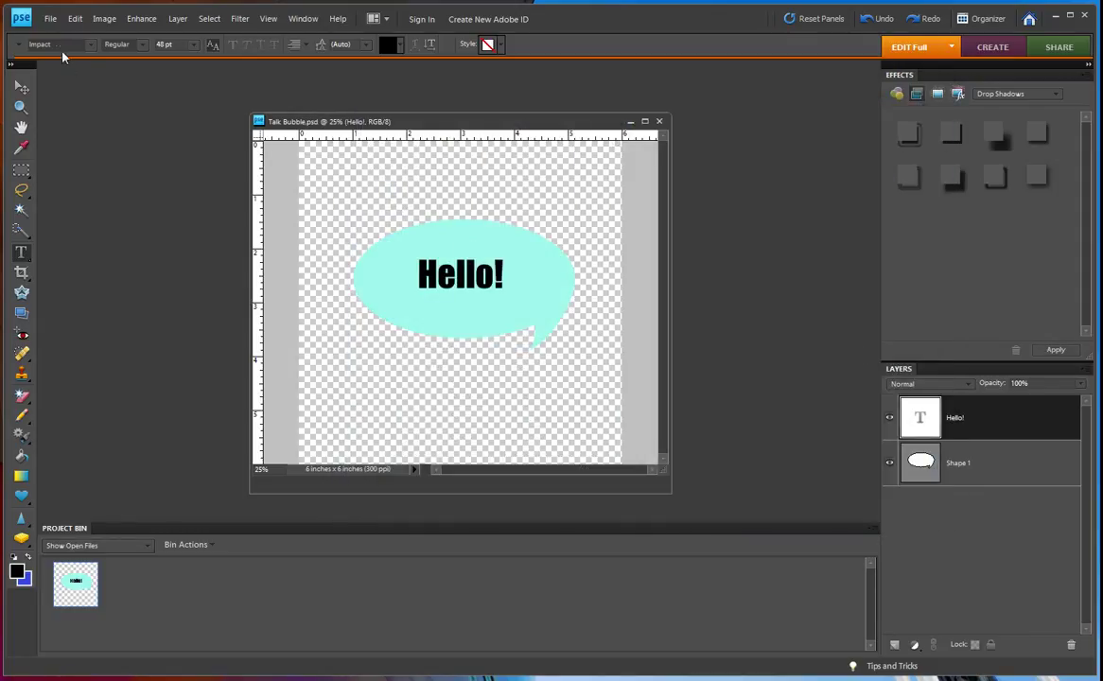
Step: Save a non-interlaced PNG copy named 'Talk Bubble copy.png'
{"action": "left_click", "coordinate": [51, 21]}
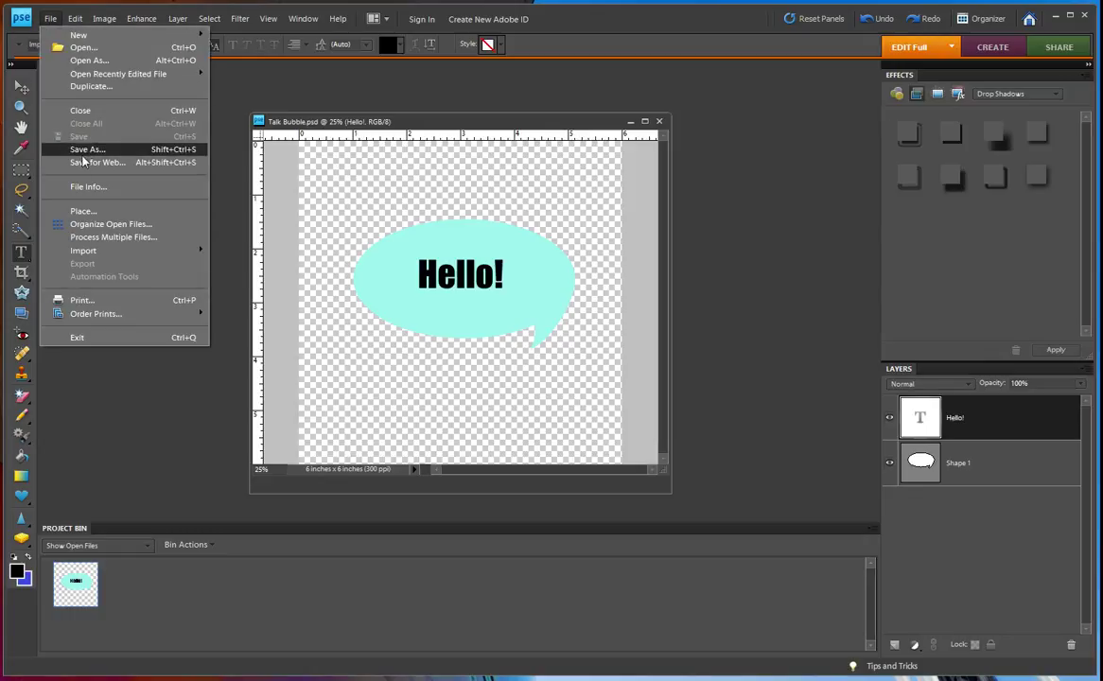
{"action": "left_click", "coordinate": [93, 148]}
{"action": "left_click", "coordinate": [558, 272]}
{"action": "left_click", "coordinate": [833, 368]}
{"action": "left_click", "coordinate": [520, 484]}
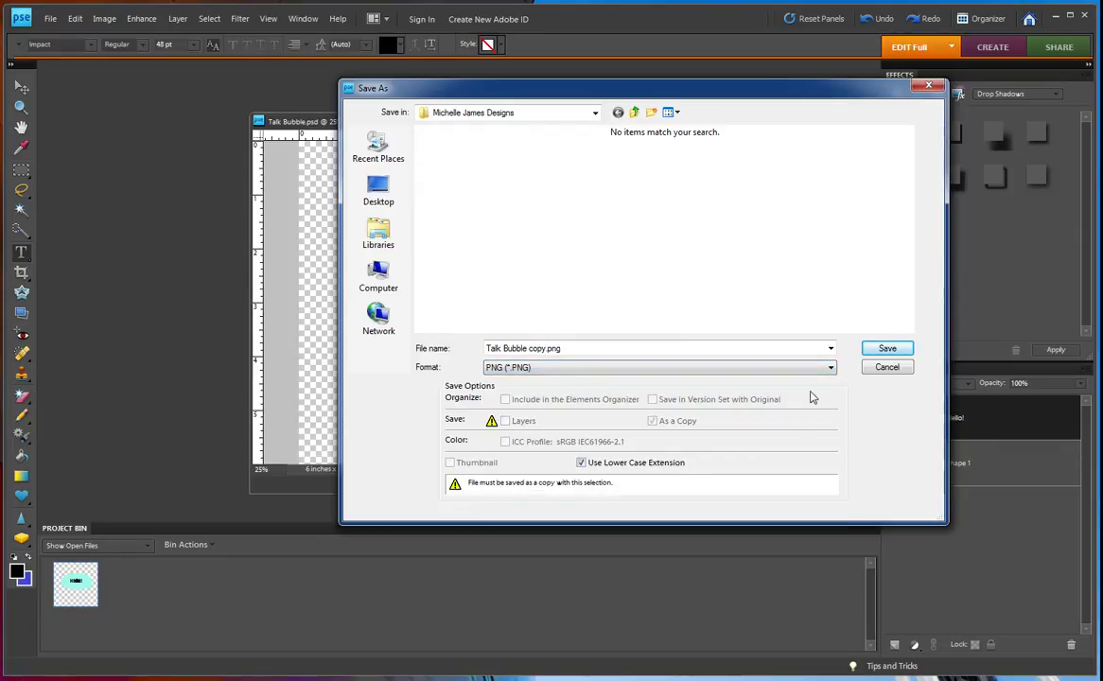
{"action": "left_click", "coordinate": [885, 349]}
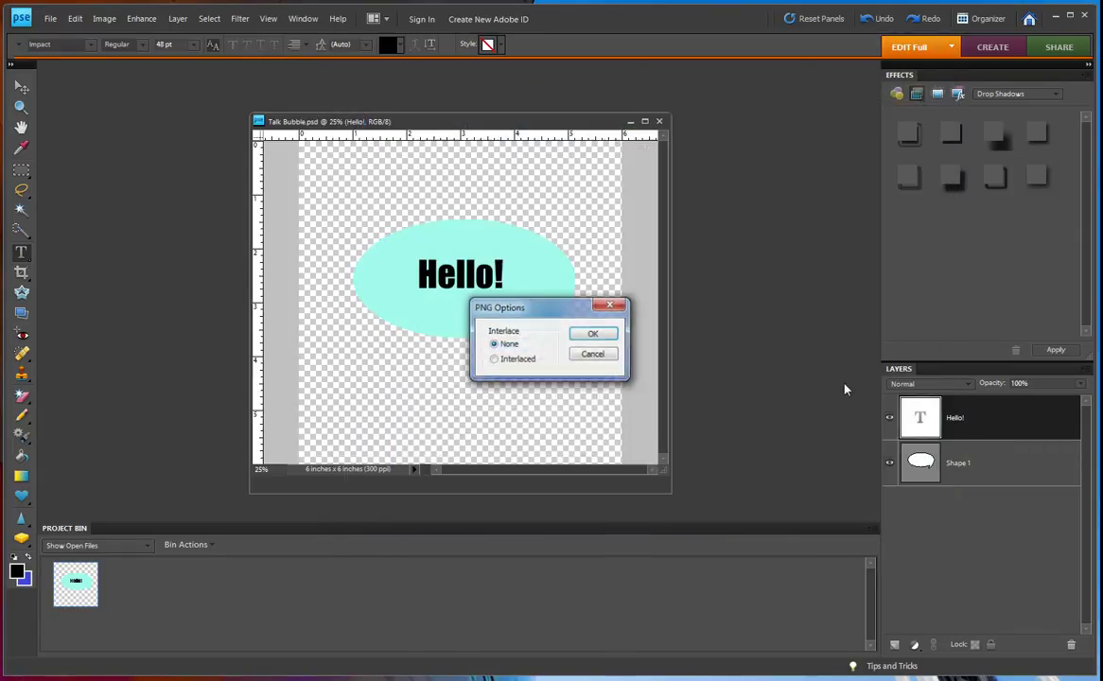
{"action": "left_click", "coordinate": [593, 333]}
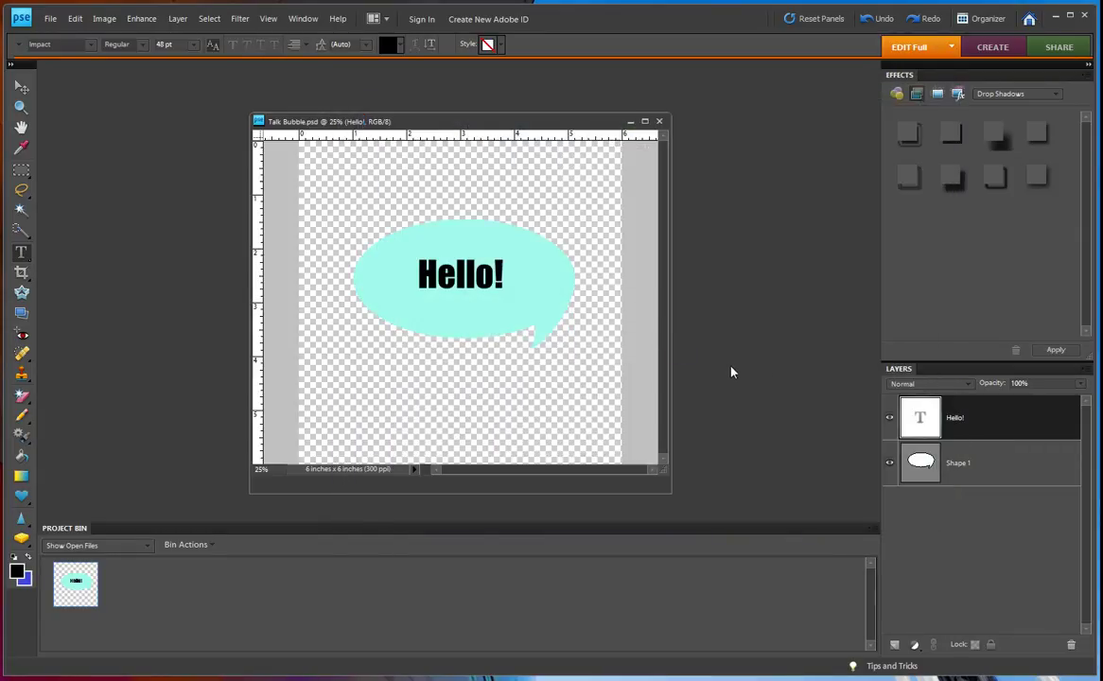